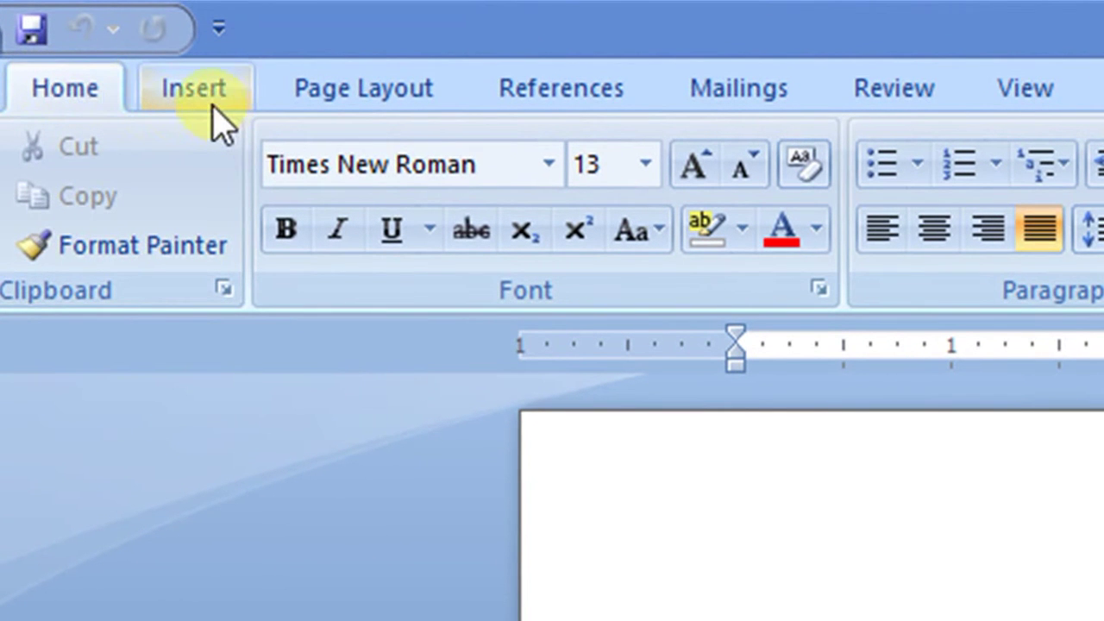
Tour the Insert, Page Layout, References, Mailings, Review and View tabs, then return to Home.
left_click(207, 104)
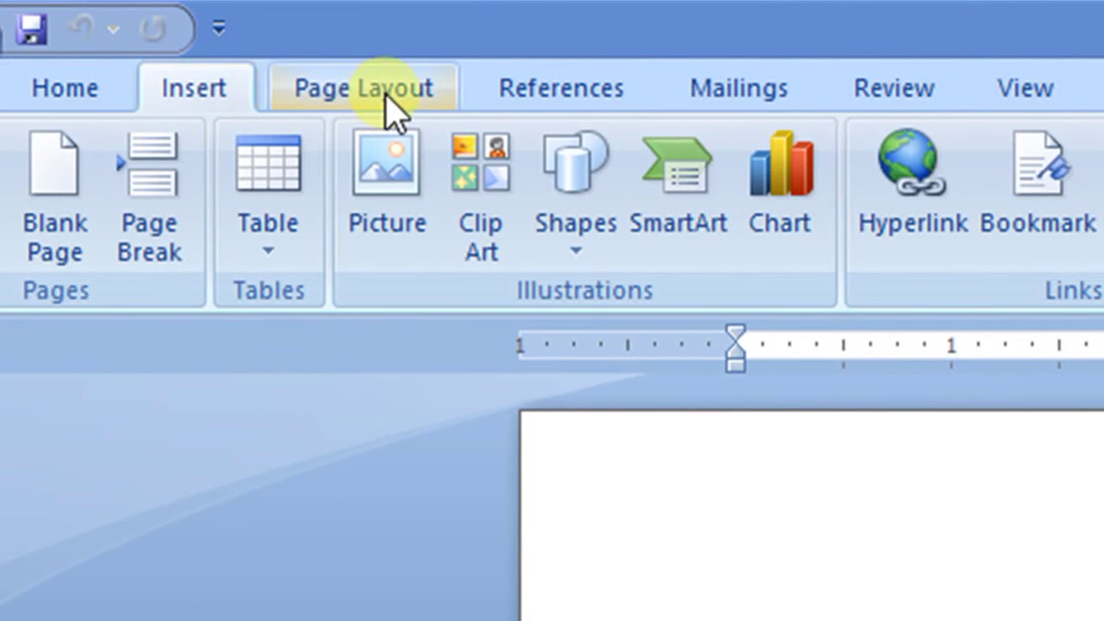
left_click(388, 101)
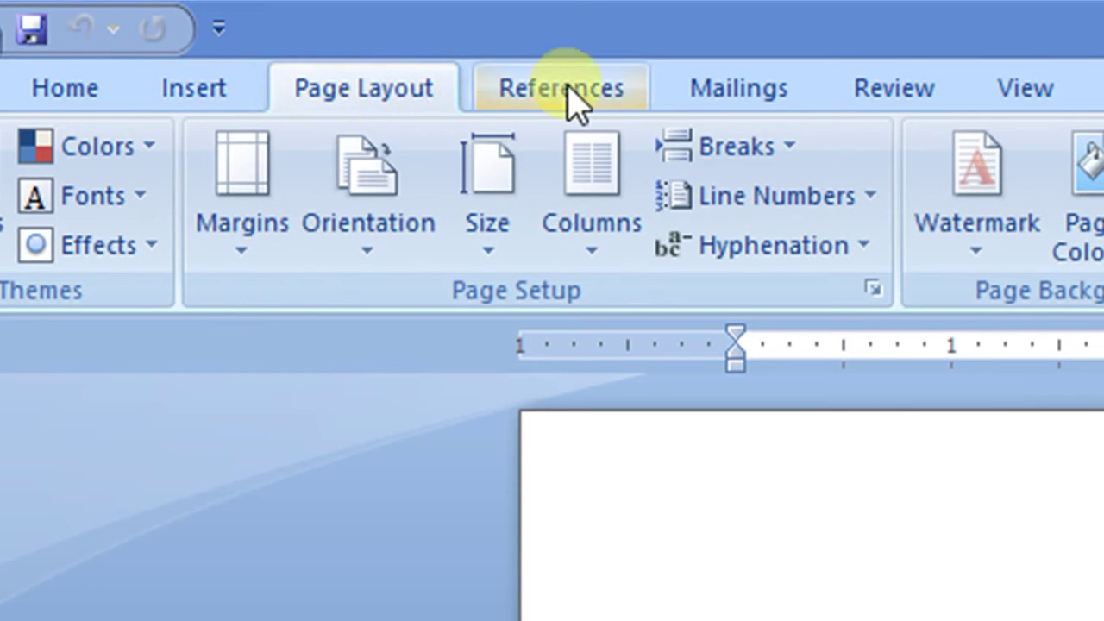
left_click(620, 97)
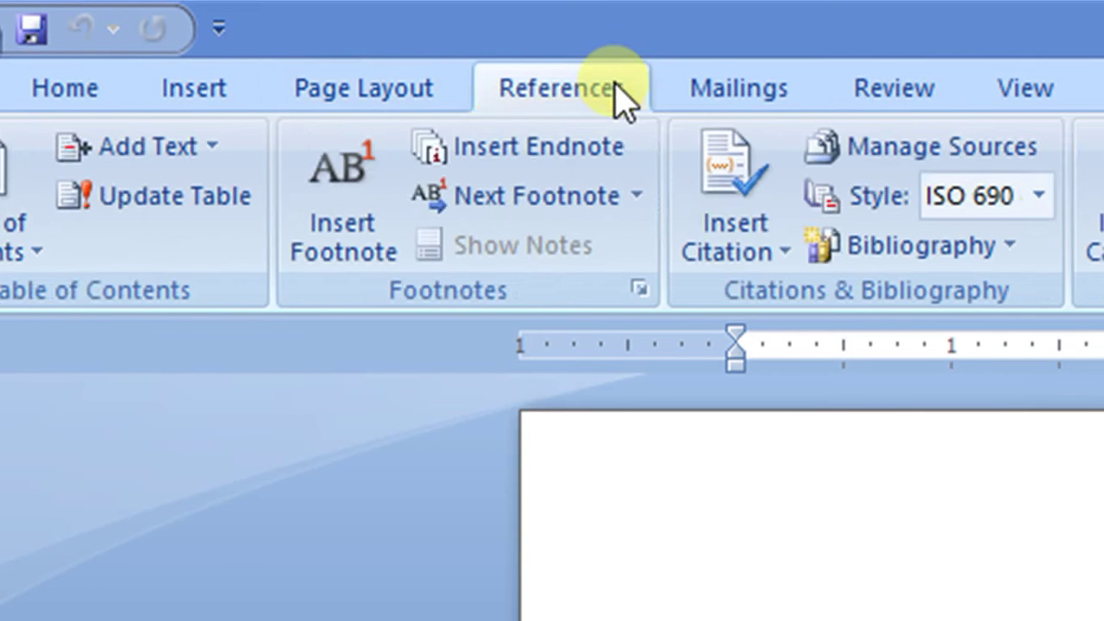
left_click(749, 100)
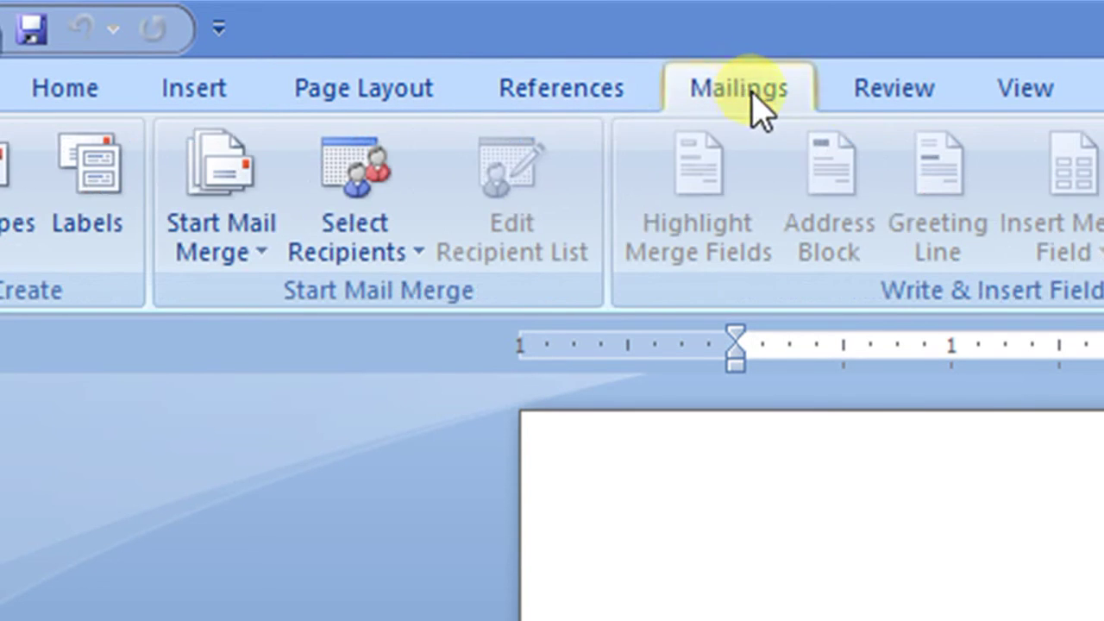
left_click(896, 104)
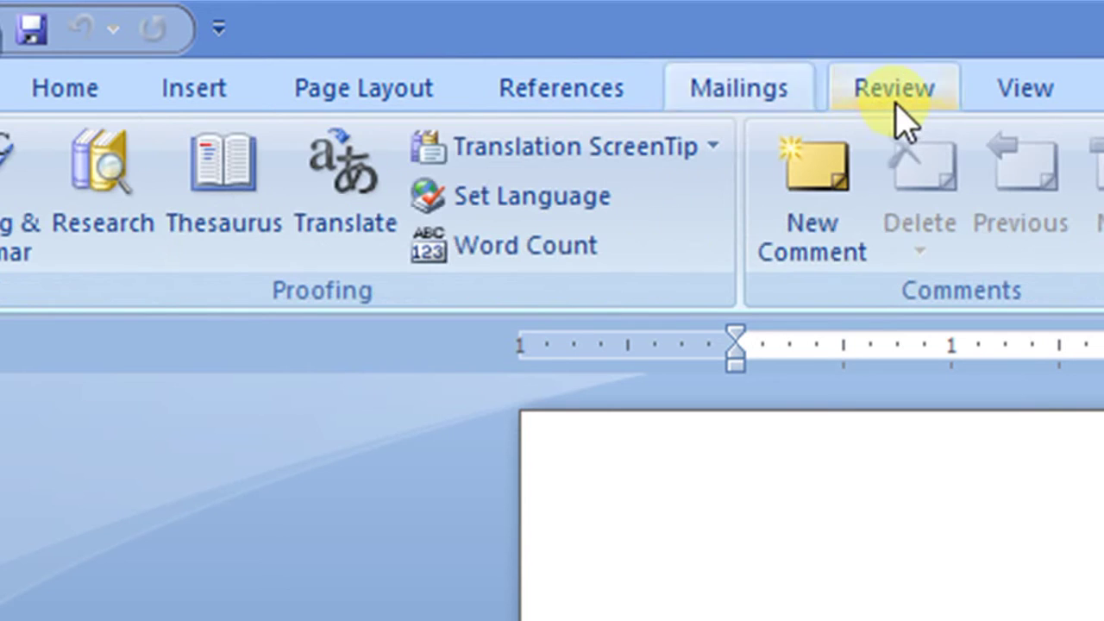
left_click(1037, 107)
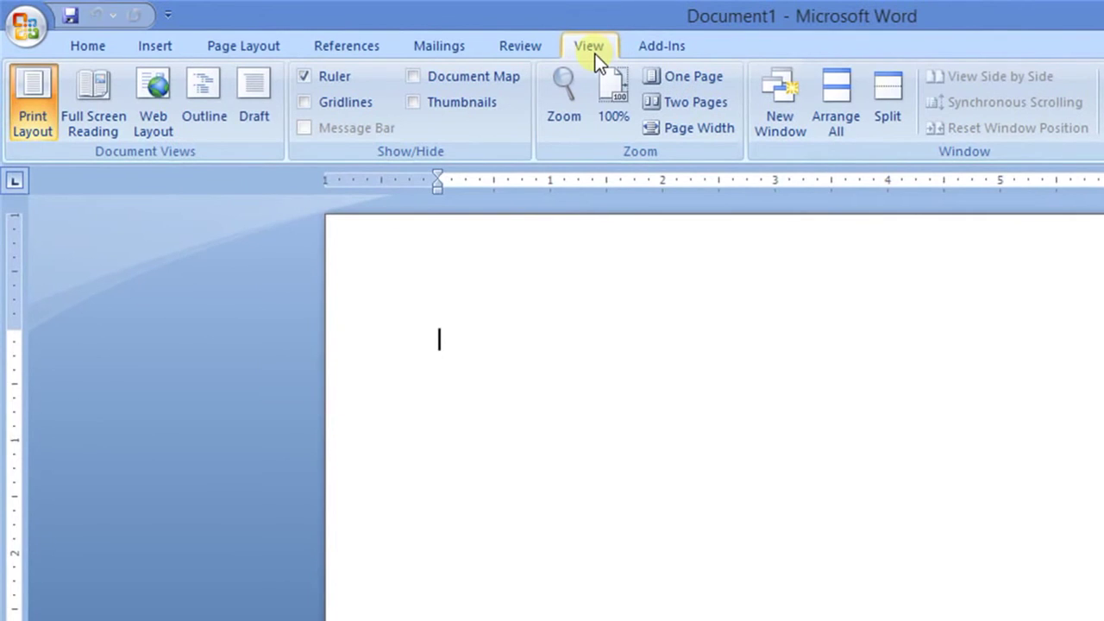
left_click(89, 46)
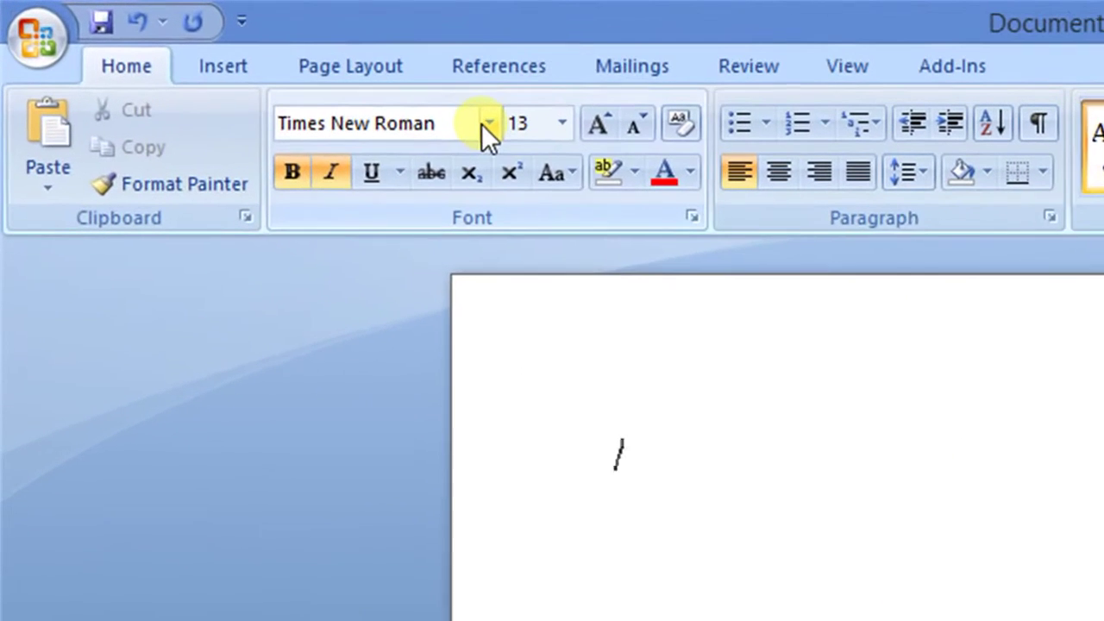
Browse the font, font size and font colour lists unchanged, then turn on Bold.
left_click(487, 125)
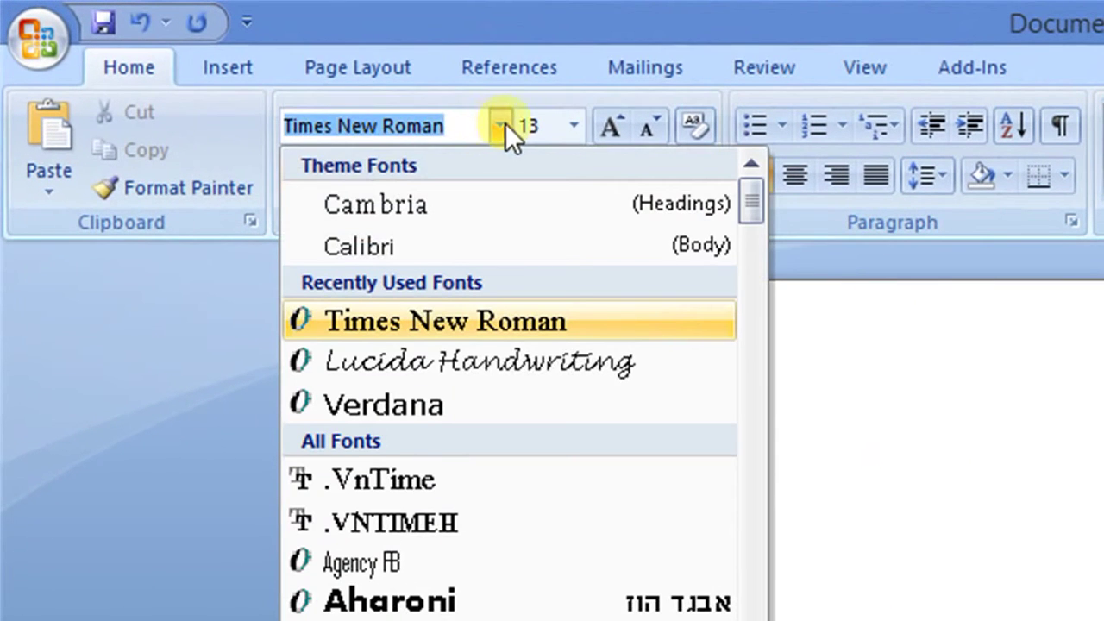
left_click(575, 127)
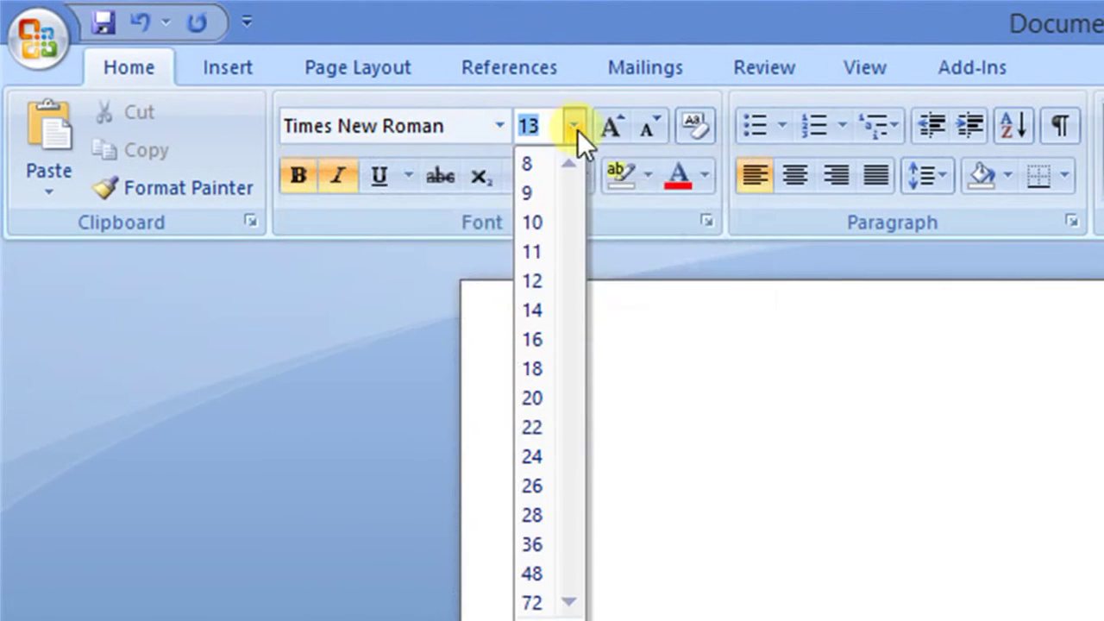
left_click(706, 177)
left_click(628, 440)
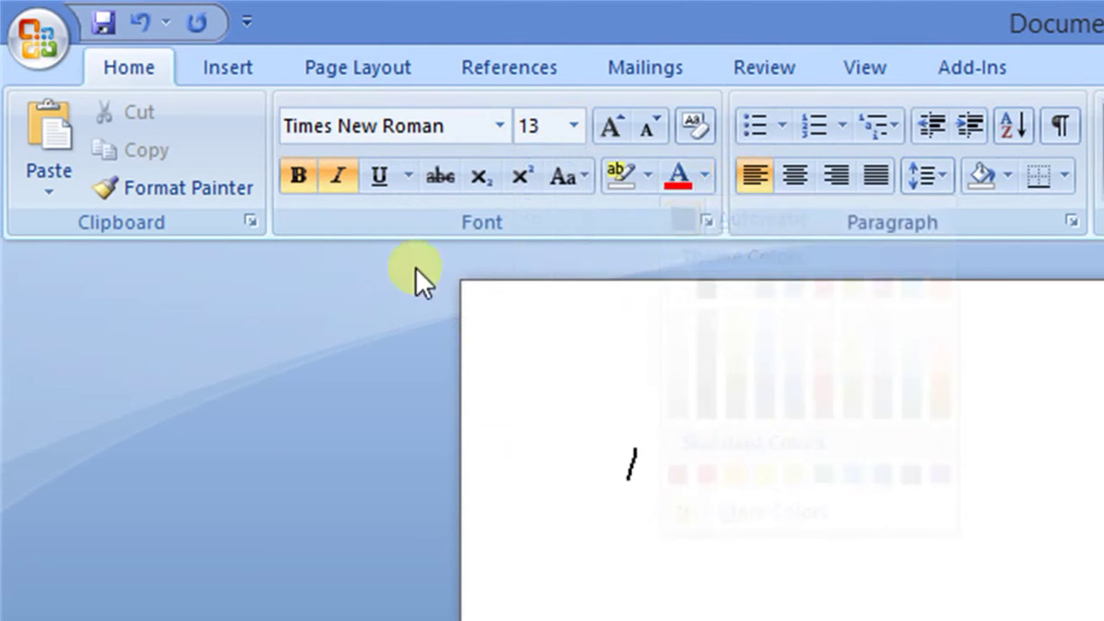
left_click(304, 181)
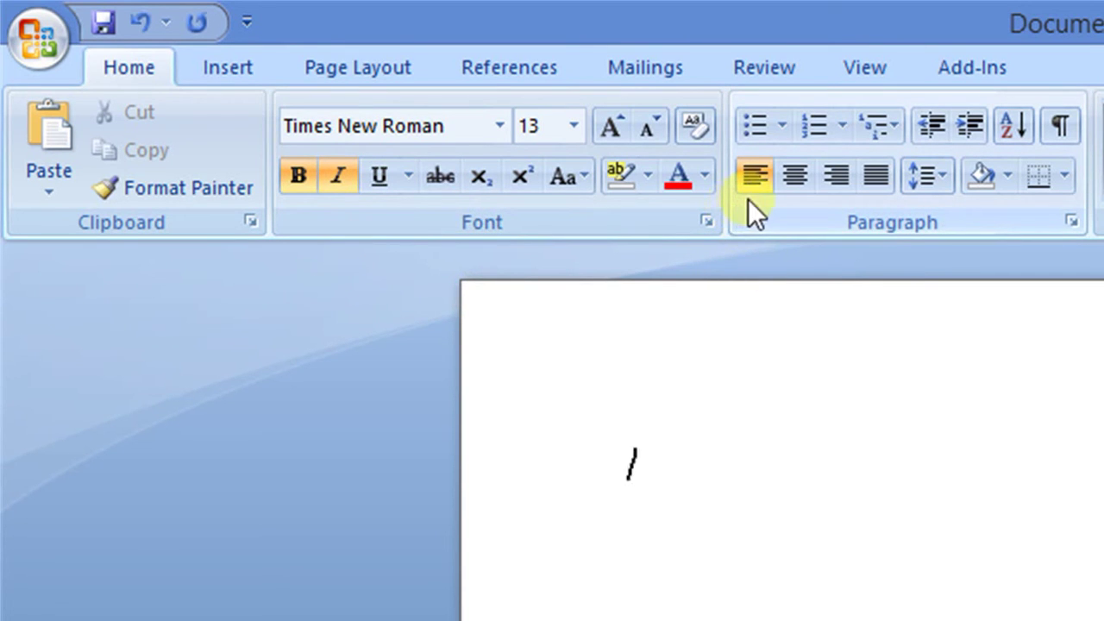
Try centred and right alignment on the paragraph, finishing with it justified.
key("ctrl+j")
left_click(795, 173)
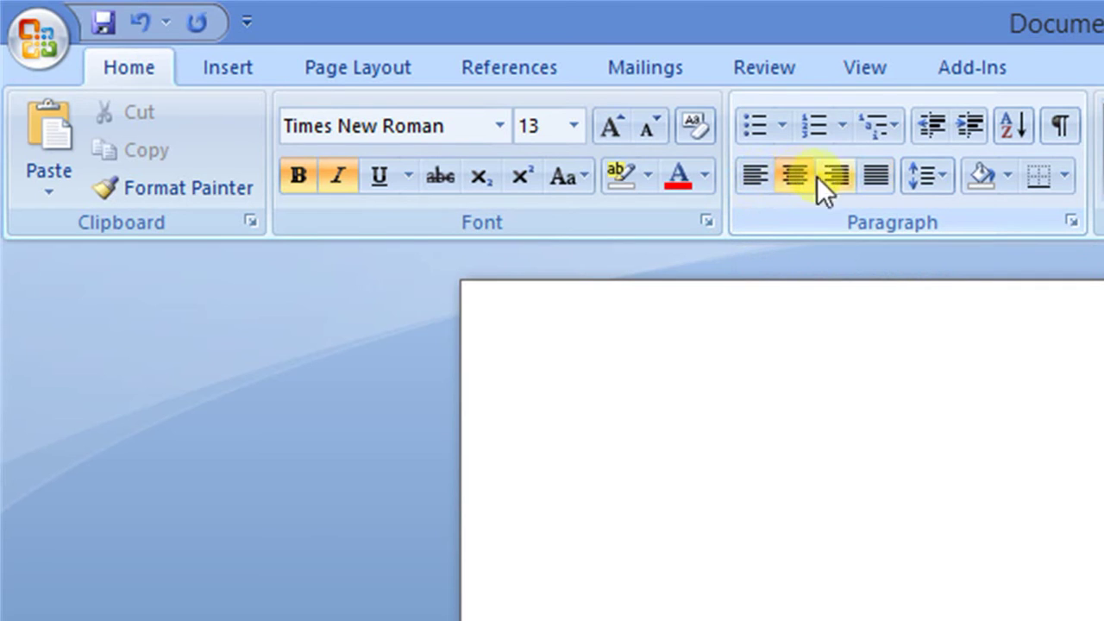
left_click(830, 179)
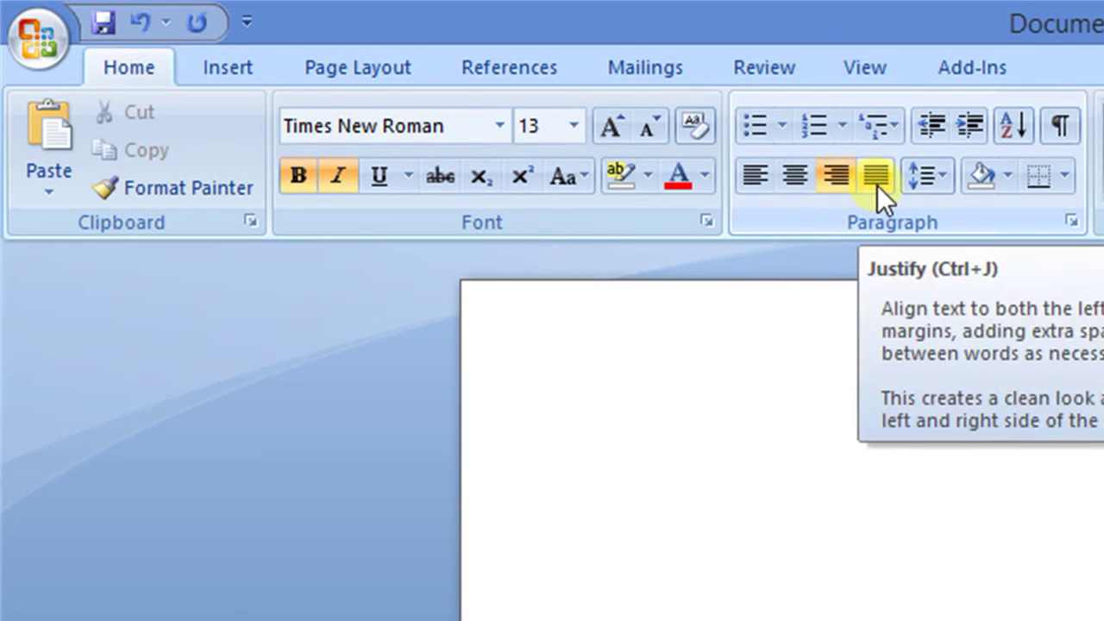
left_click(877, 185)
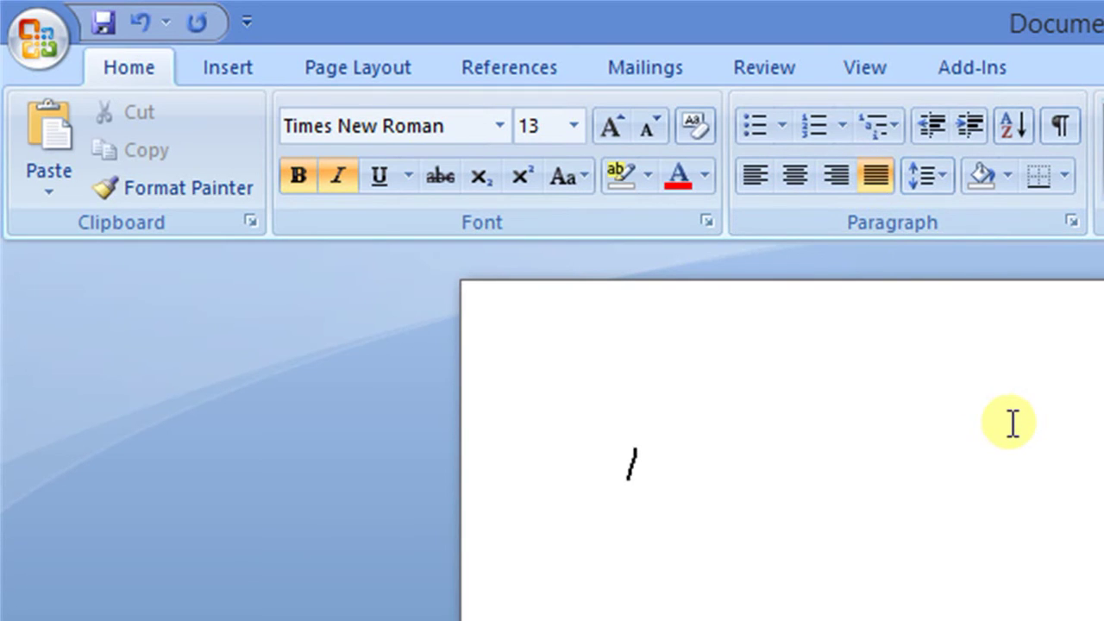
On the Insert tab, preview the Shapes and Text Box galleries, closing each without inserting anything.
left_click(236, 74)
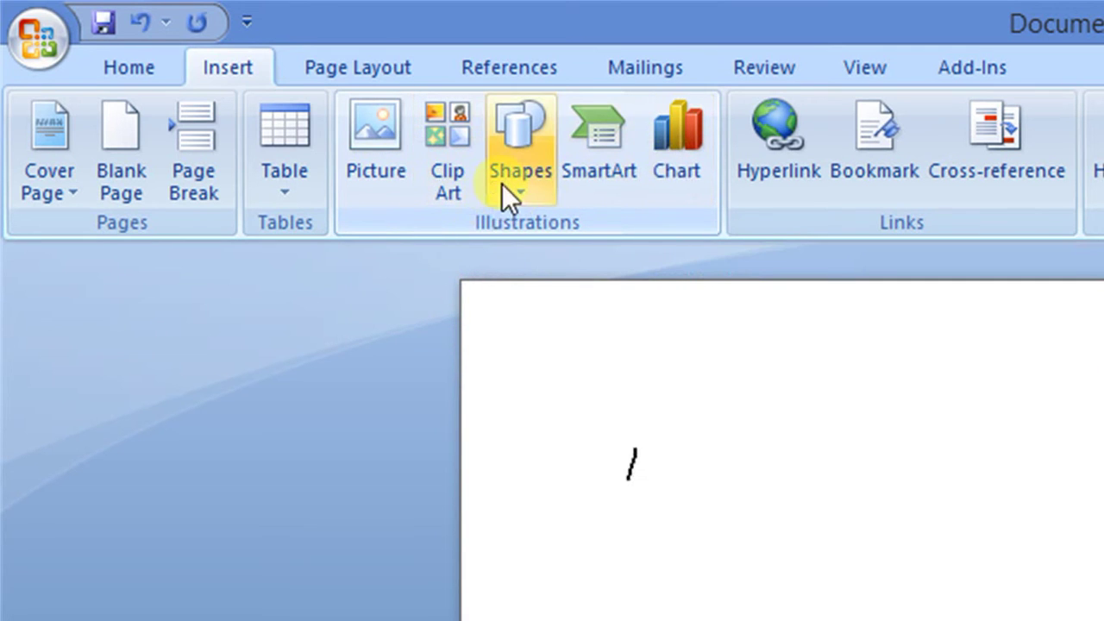
left_click(514, 177)
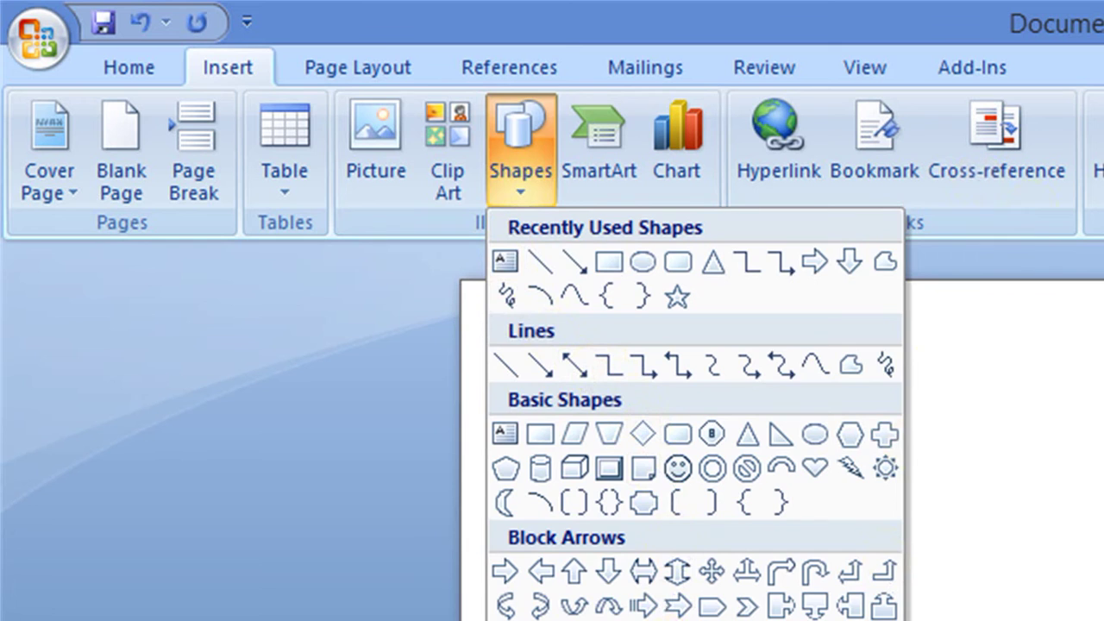
key("Escape")
left_click(1033, 174)
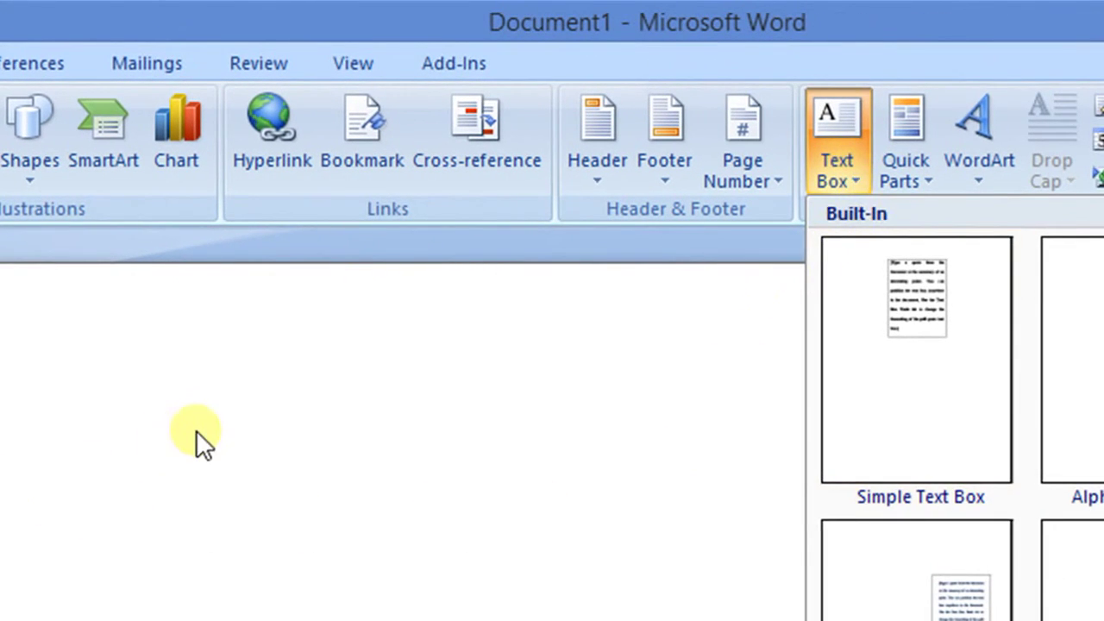
left_click(196, 430)
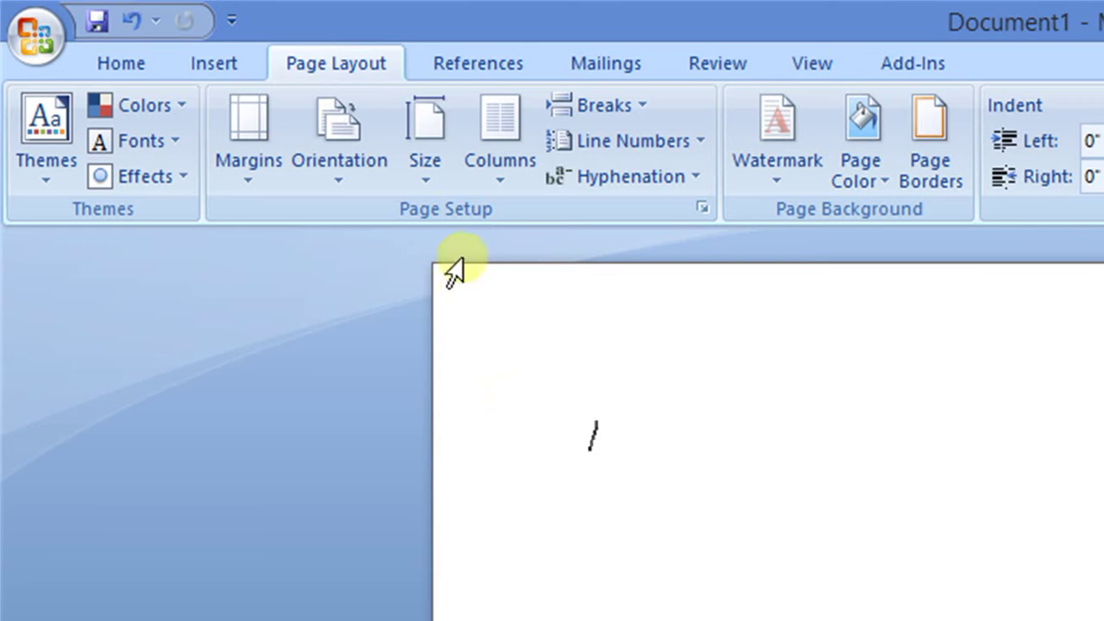
left_click(421, 176)
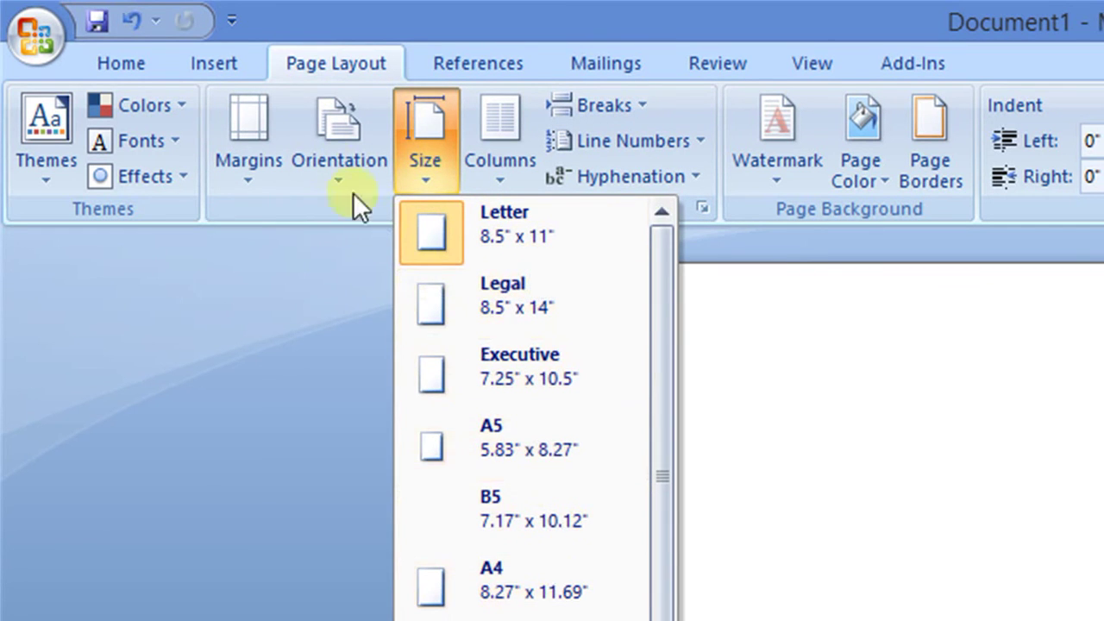
left_click(337, 172)
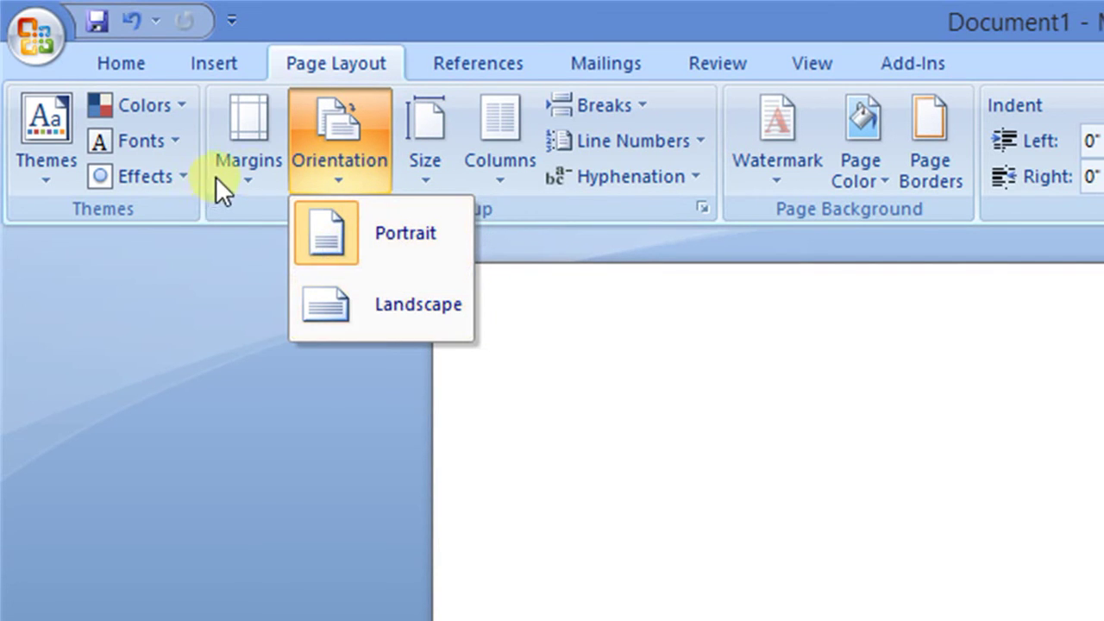
left_click(255, 172)
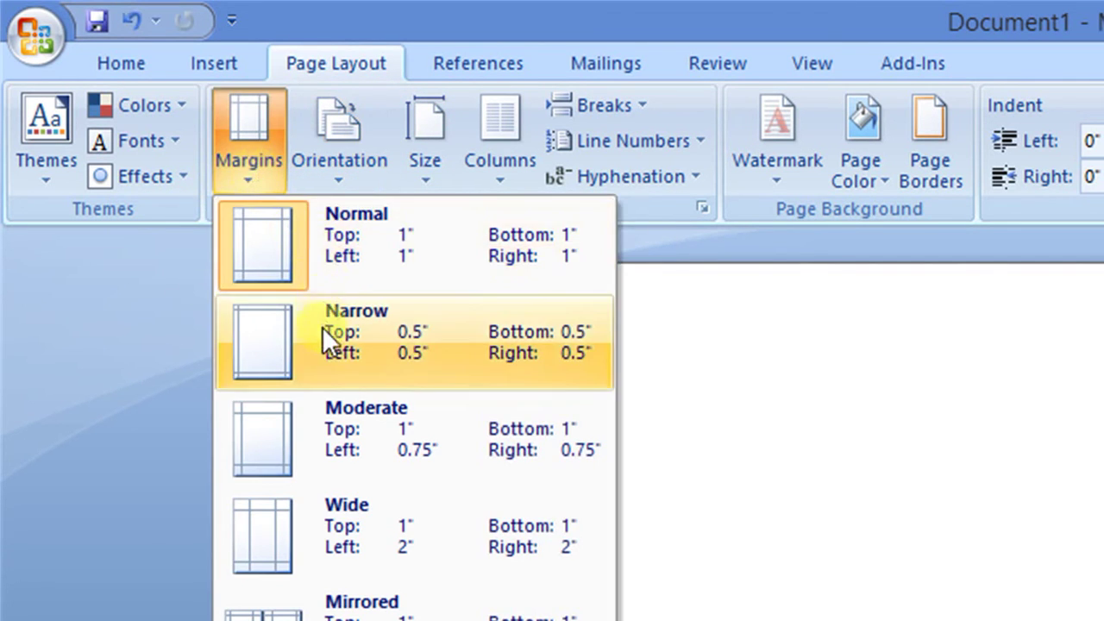
left_click(938, 494)
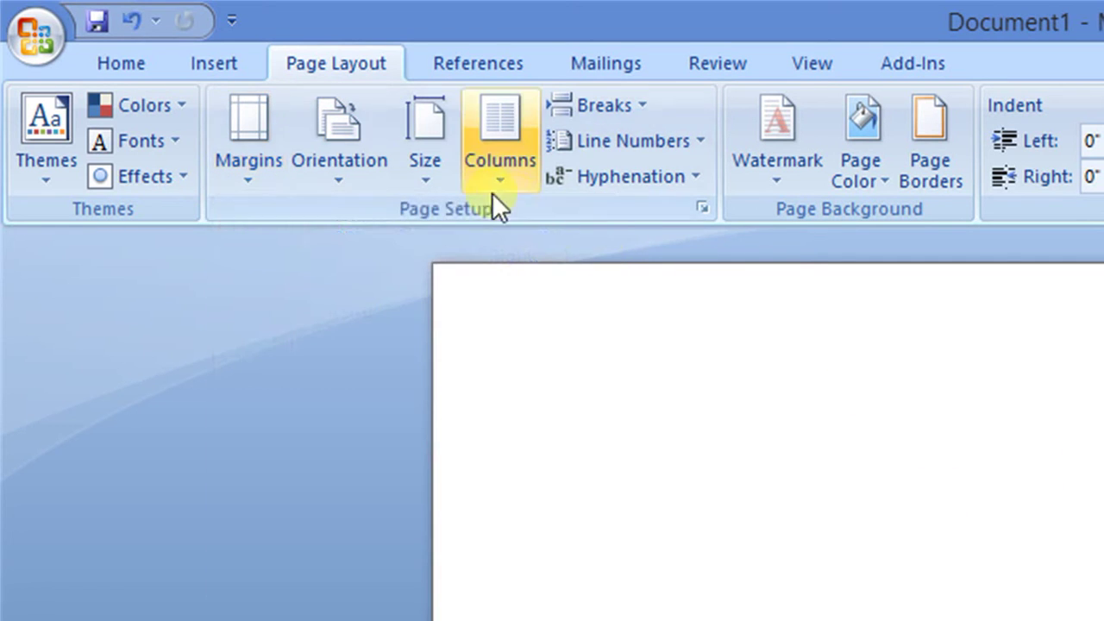
left_click(509, 176)
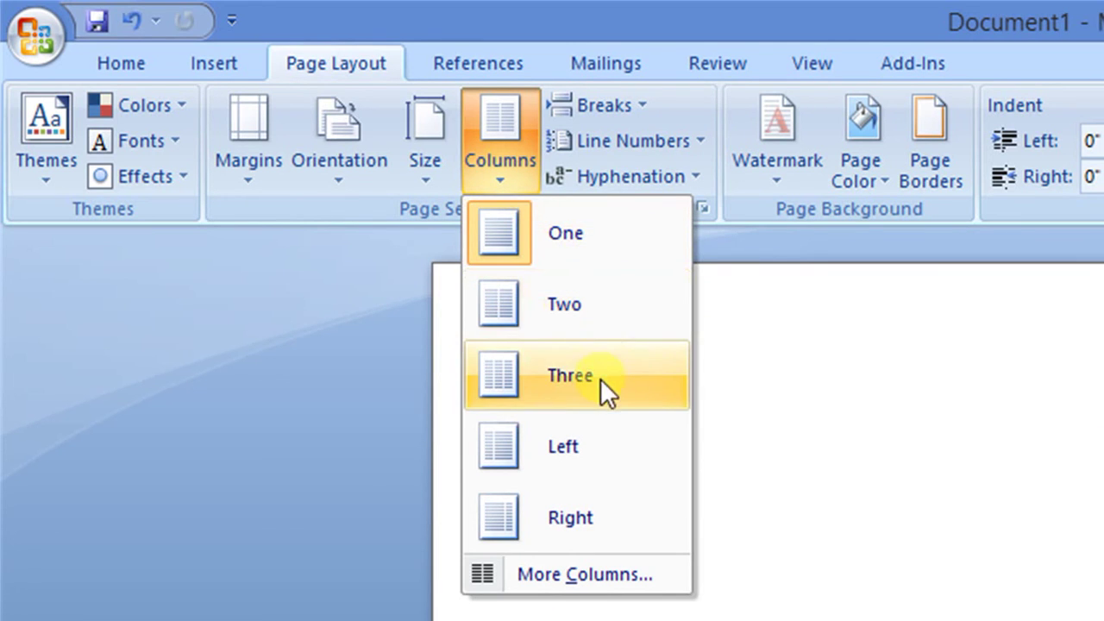
left_click(943, 509)
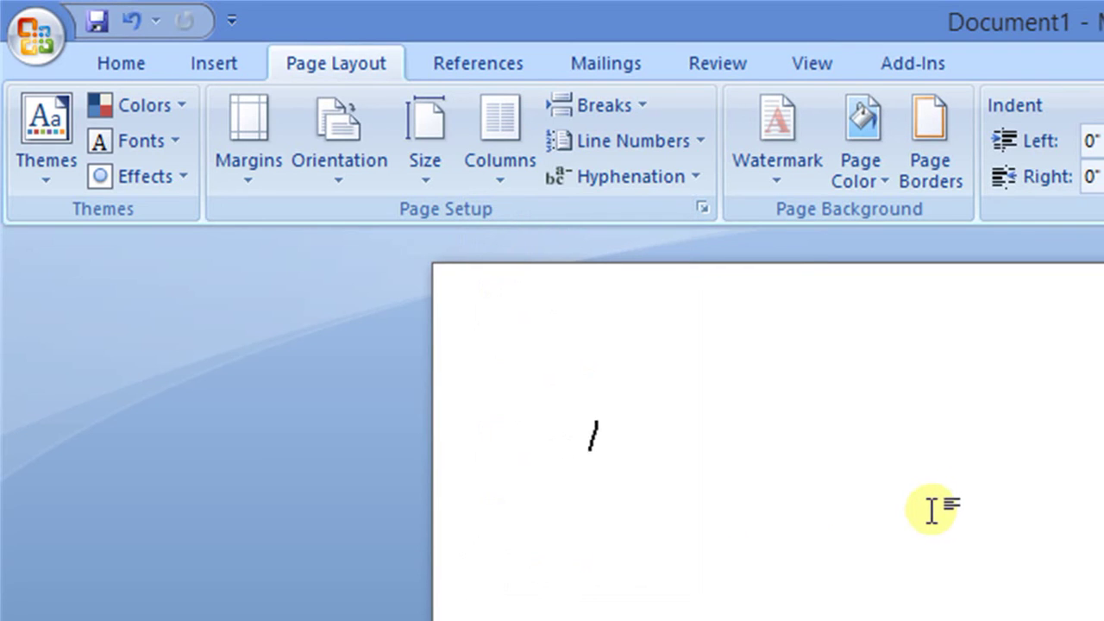
Step through the References, Review and View tabs in turn.
left_click(504, 68)
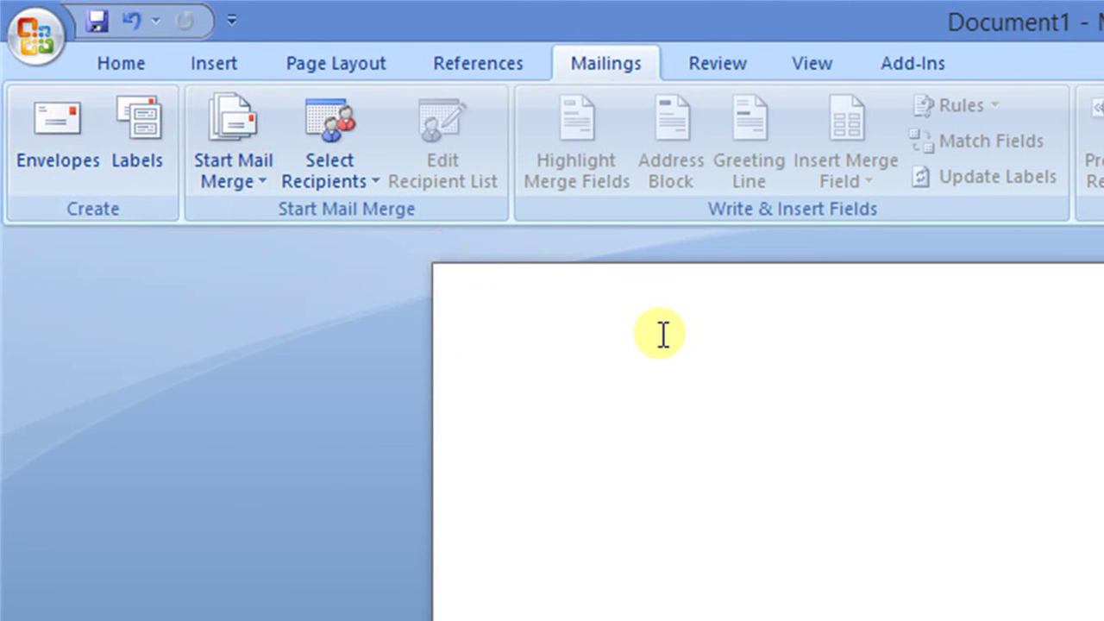
left_click(721, 68)
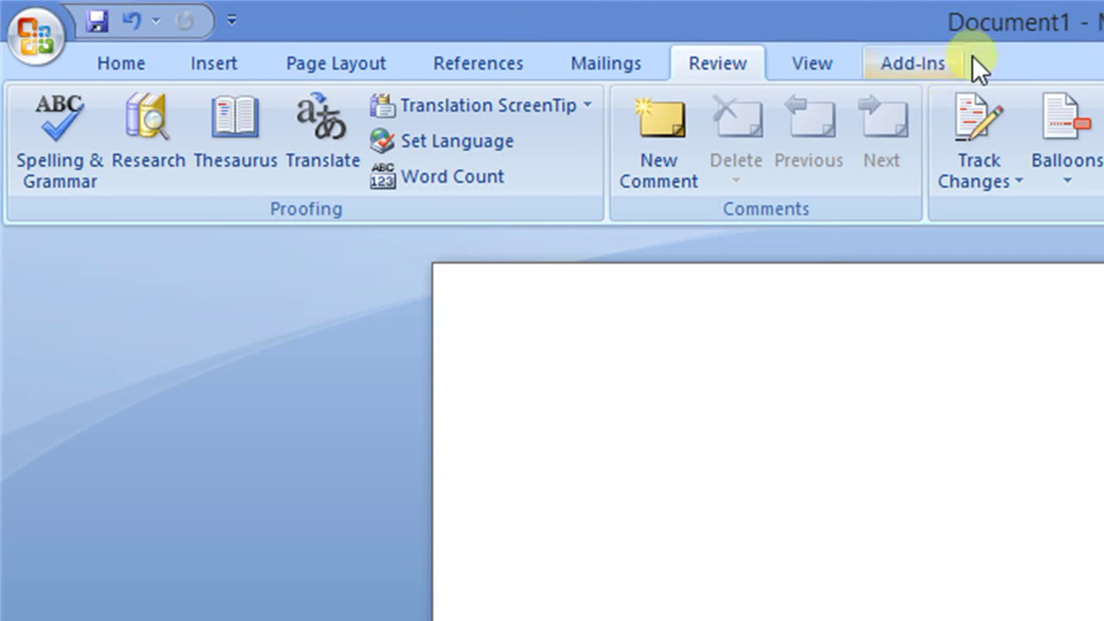
left_click(828, 69)
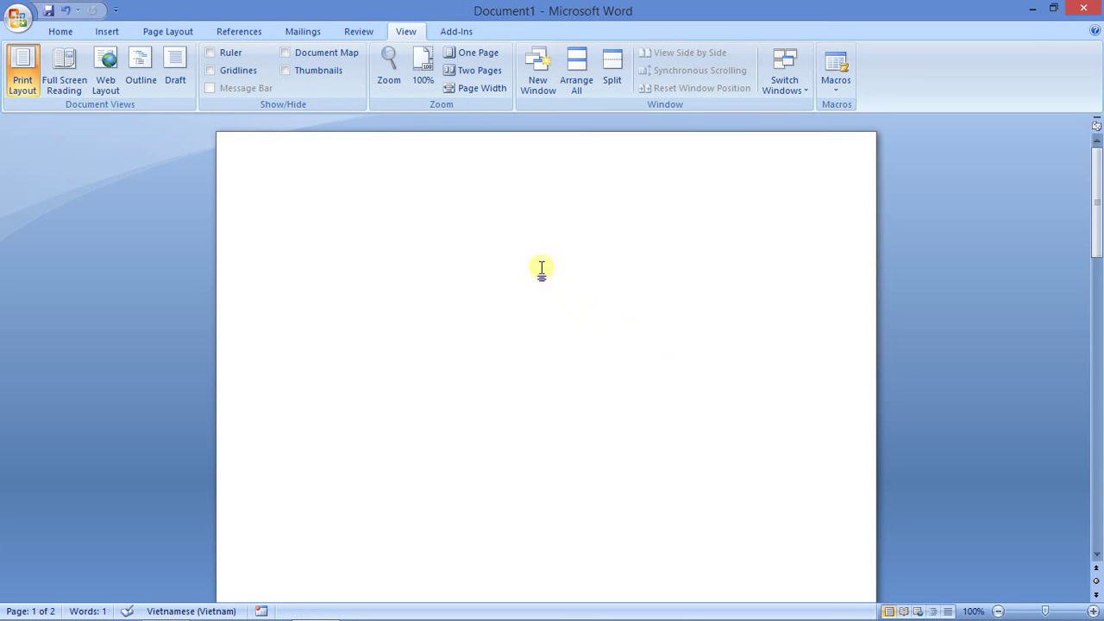
Check the 100% zoom in the Zoom dialog unchanged, then switch from One Page to Two Pages view.
left_click(394, 84)
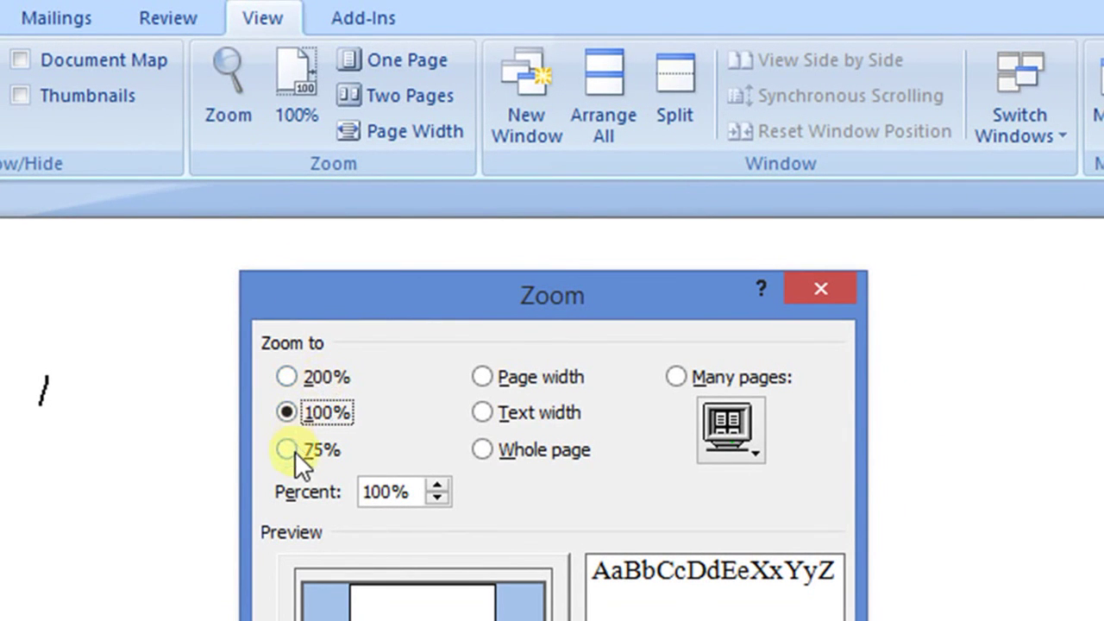
left_click(385, 491)
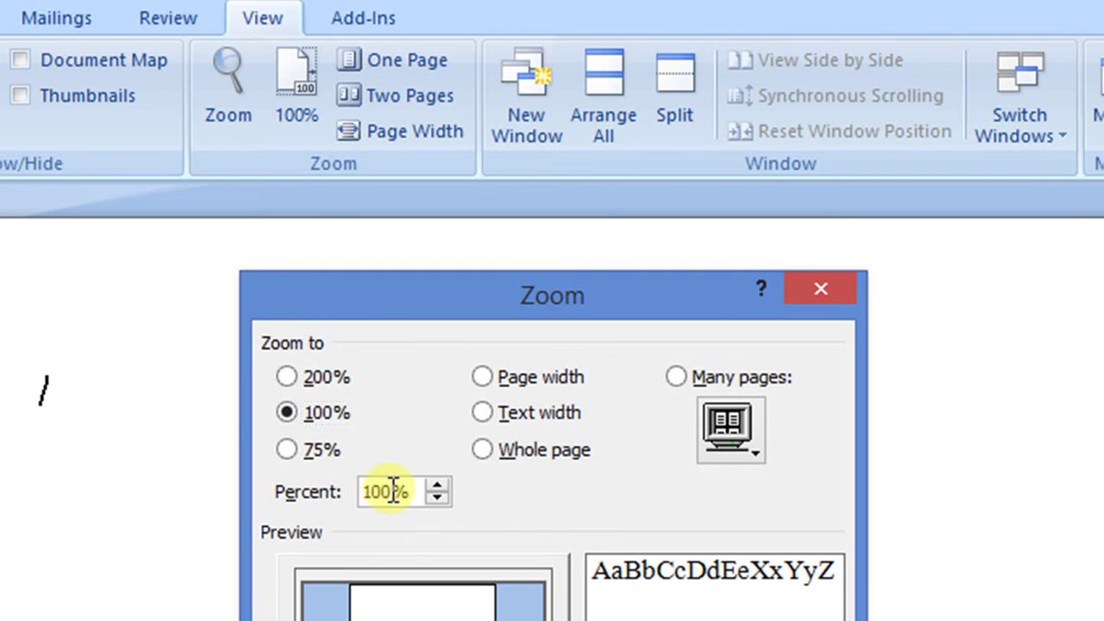
left_click_drag(389, 491, 367, 486)
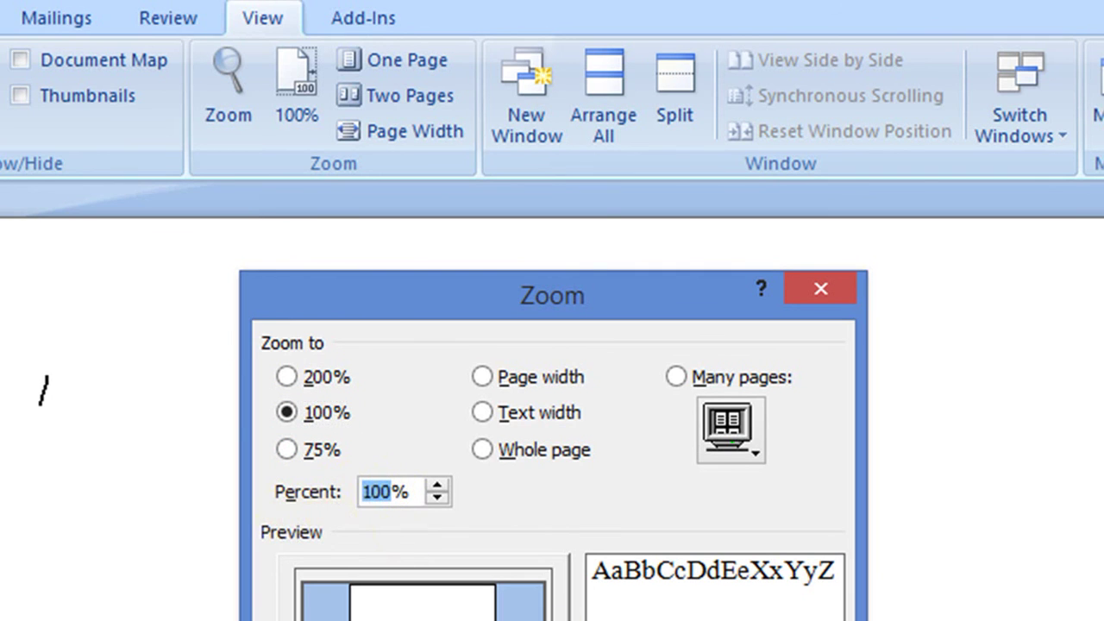
key("Return")
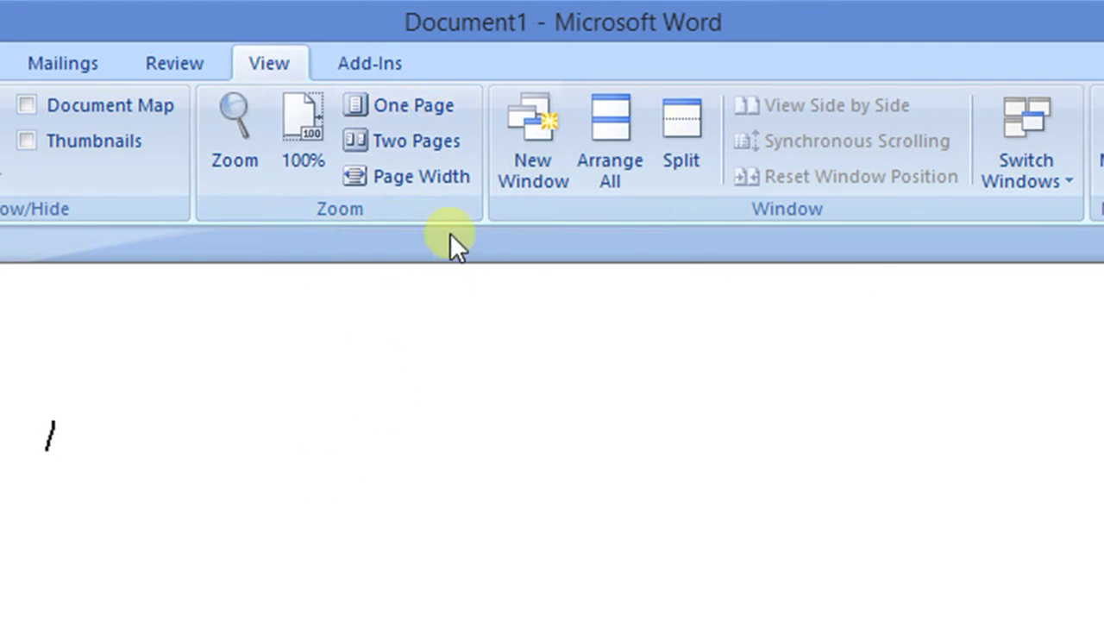
left_click(414, 108)
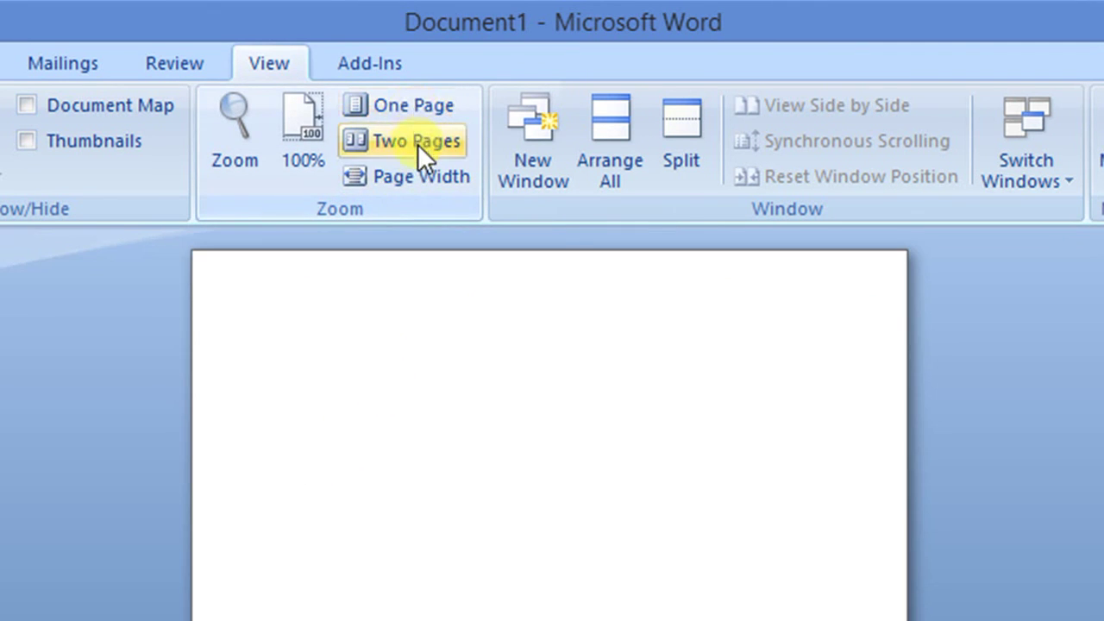
left_click(417, 144)
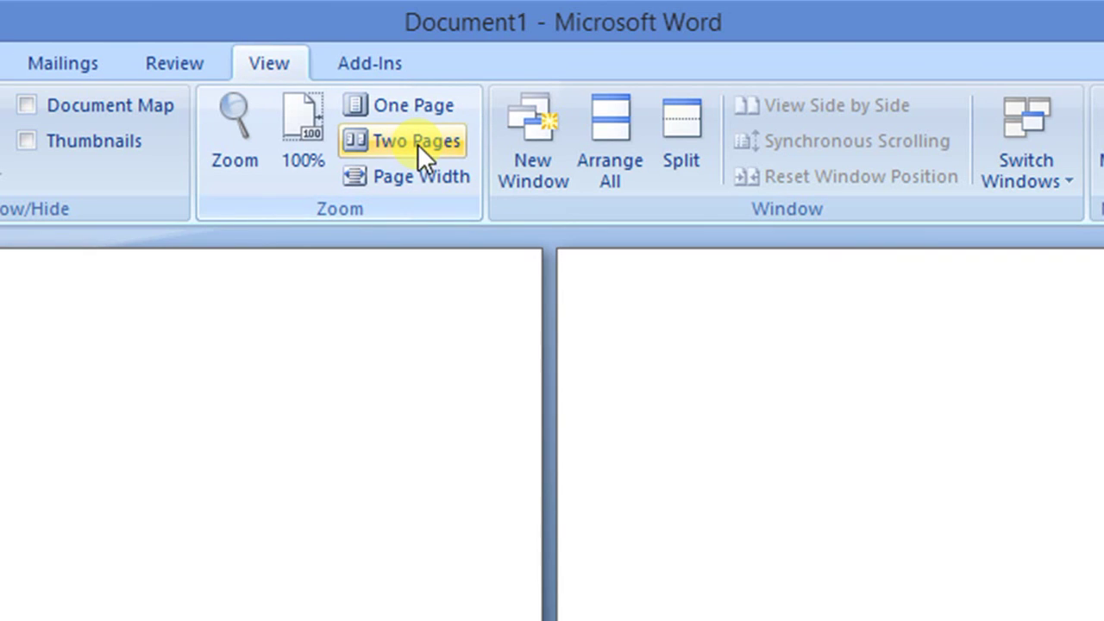